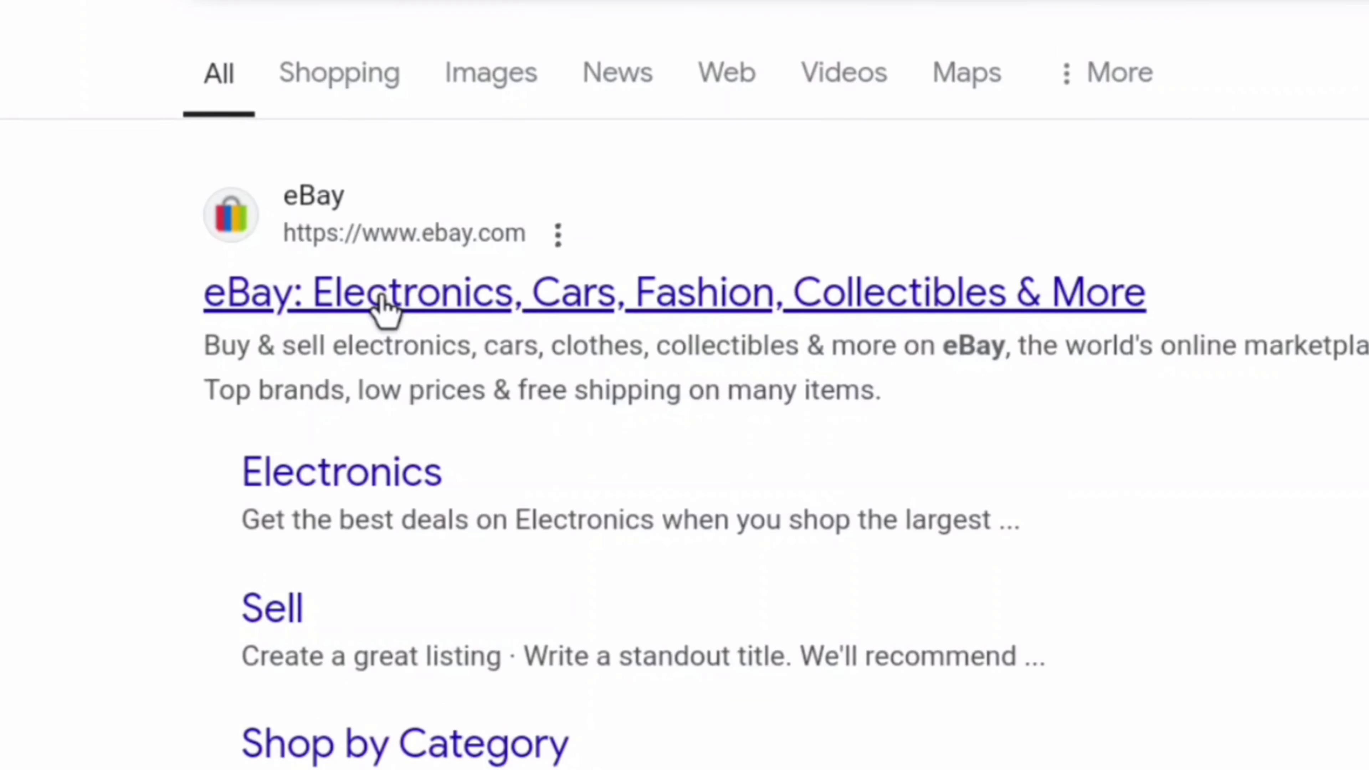
- Open eBay.com from the Google search results
{"action": "left_click", "coordinate": [383, 301]}
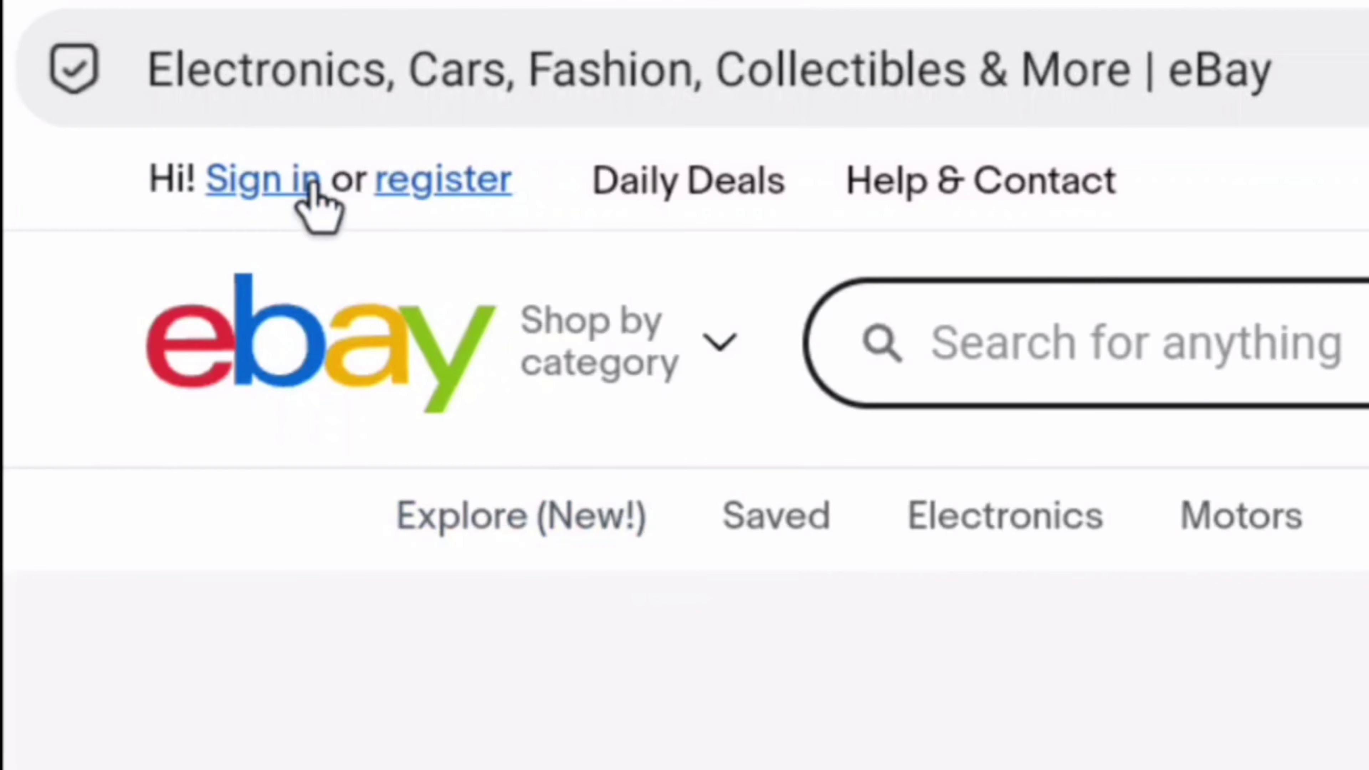
- Sign in to eBay with the account's email address and password
{"action": "left_click", "coordinate": [262, 183]}
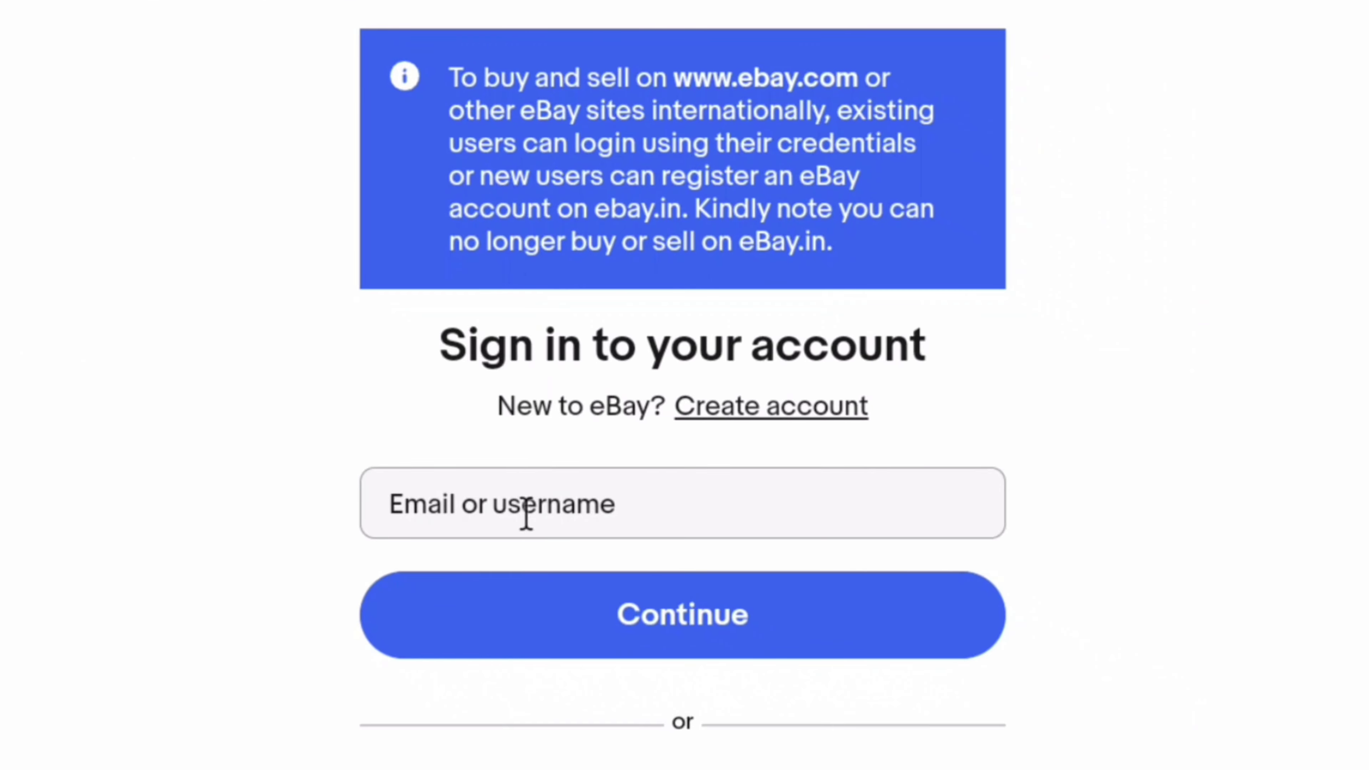
{"action": "left_click", "coordinate": [669, 607]}
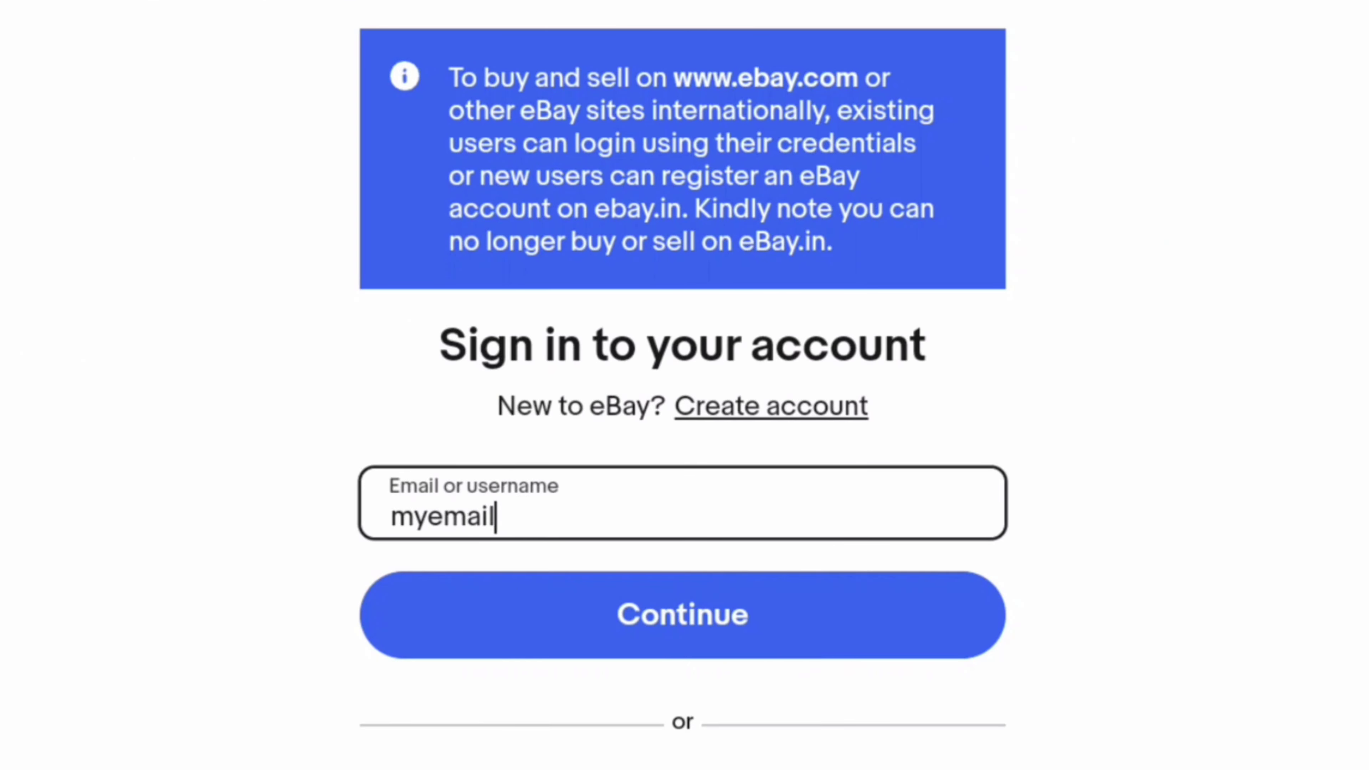
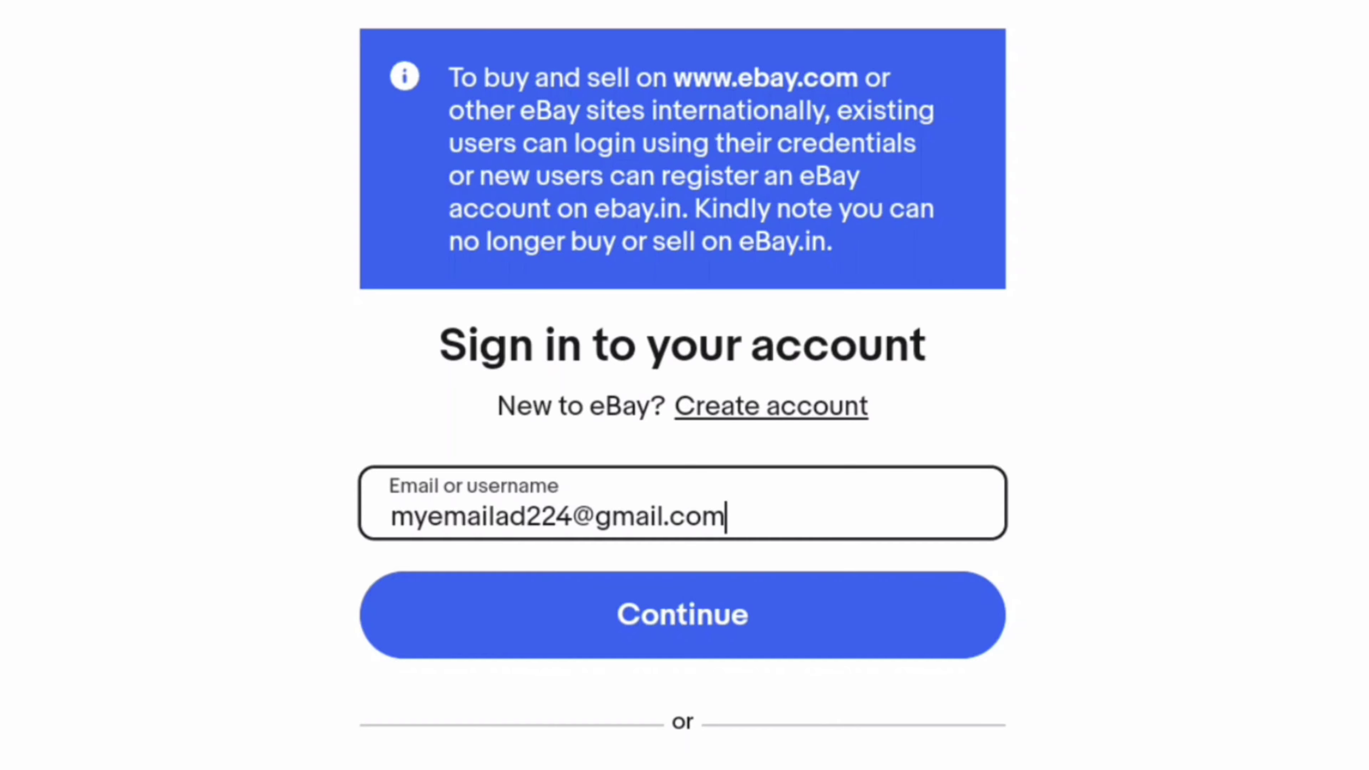
{"action": "left_click", "coordinate": [663, 633]}
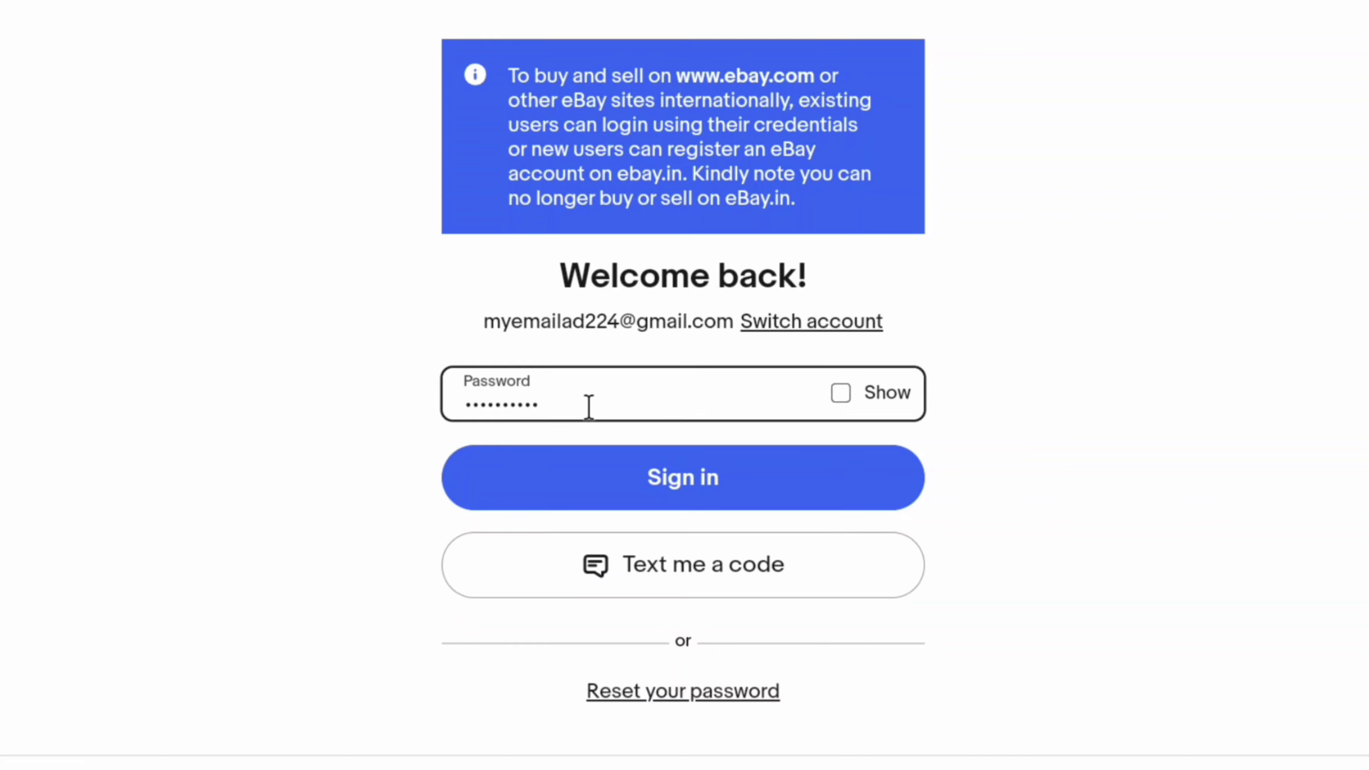
{"action": "left_click", "coordinate": [674, 484]}
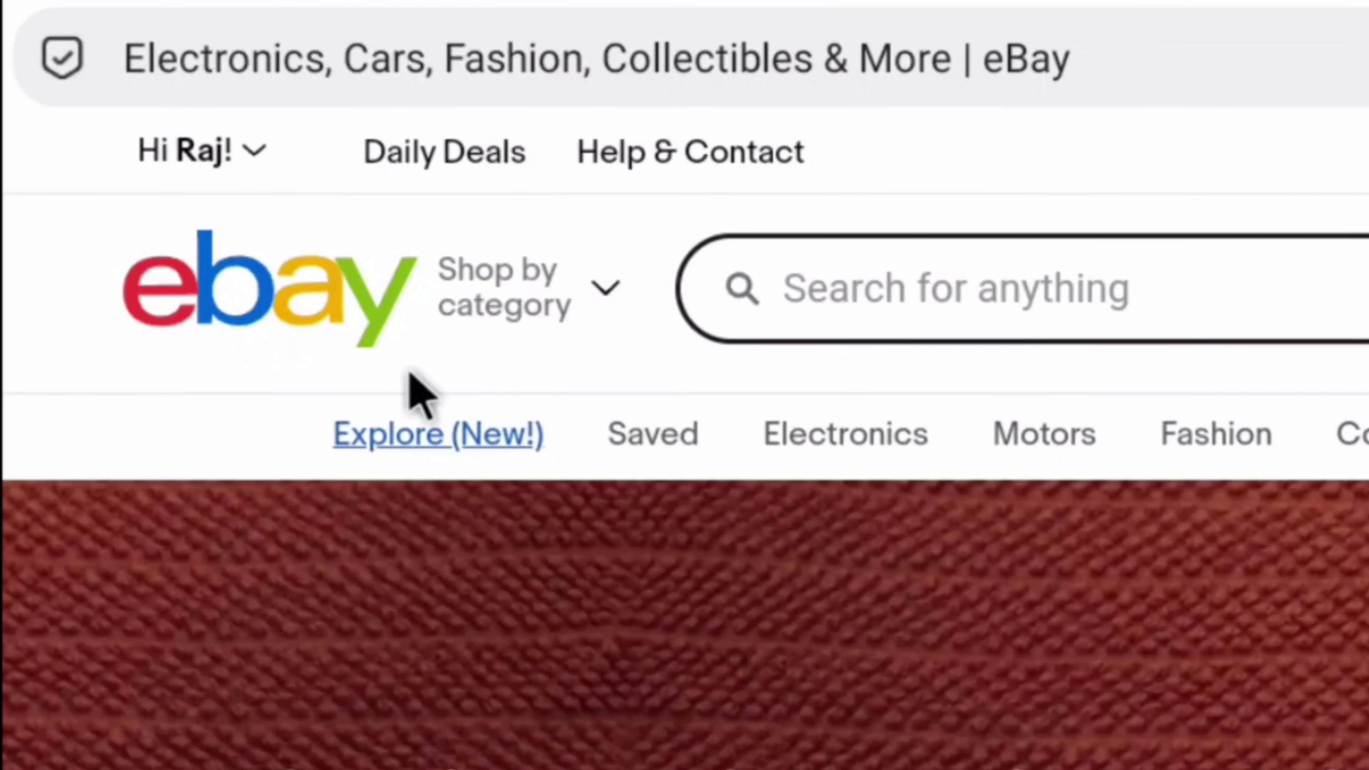
- Go through the Hi menu to Account settings and open the Close account page
{"action": "left_click", "coordinate": [221, 150]}
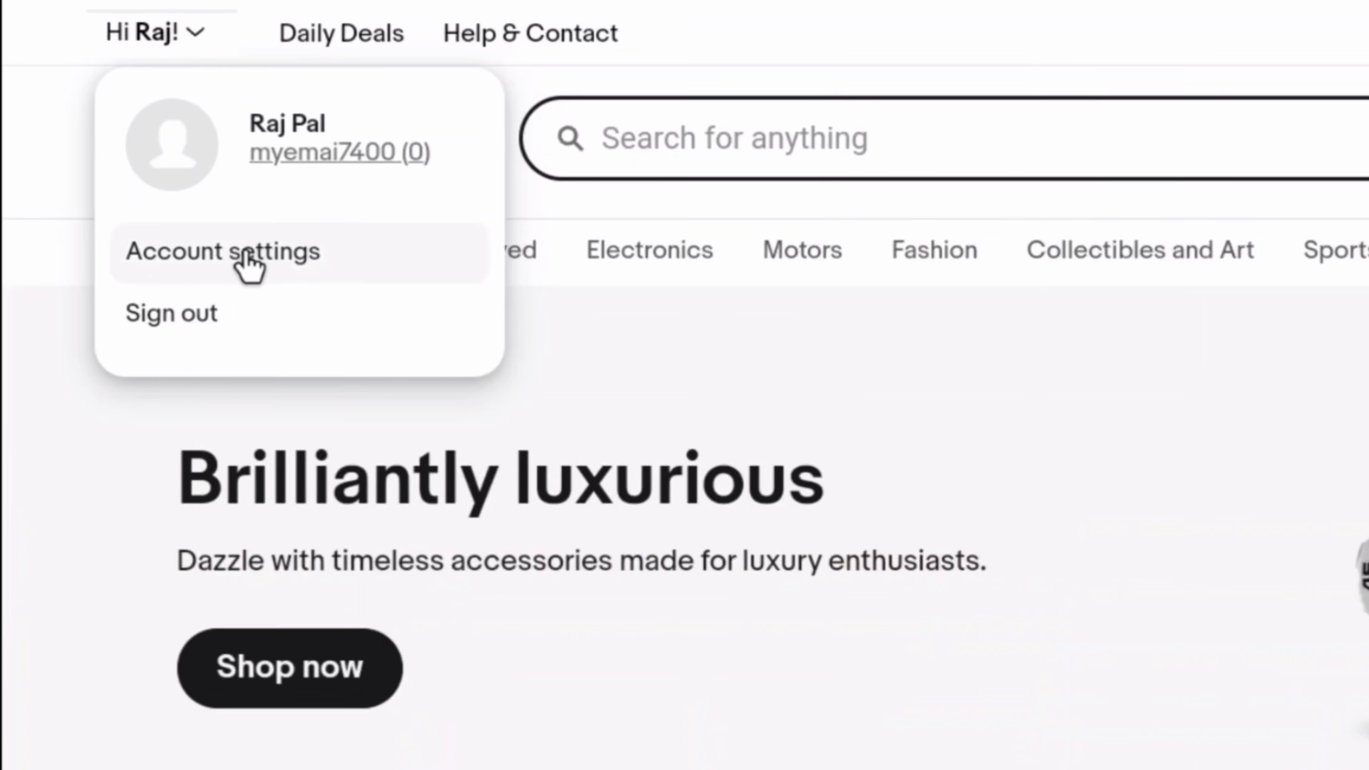
{"action": "left_click", "coordinate": [248, 266]}
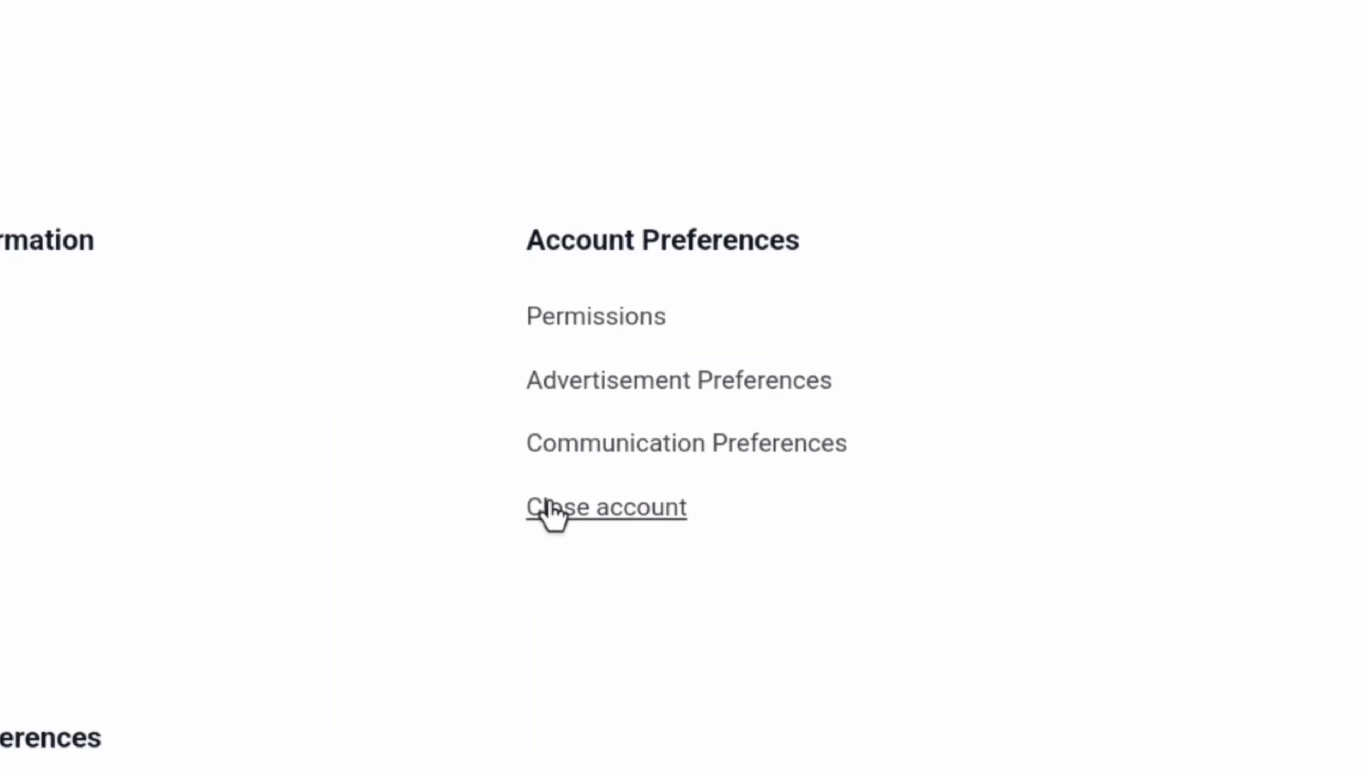
{"action": "left_click", "coordinate": [563, 510]}
- Find the note about asking to reopen the account and follow its 'contact us' link
{"action": "scroll", "coordinate": [791, 431], "scroll_direction": "down", "scroll_amount": 15}
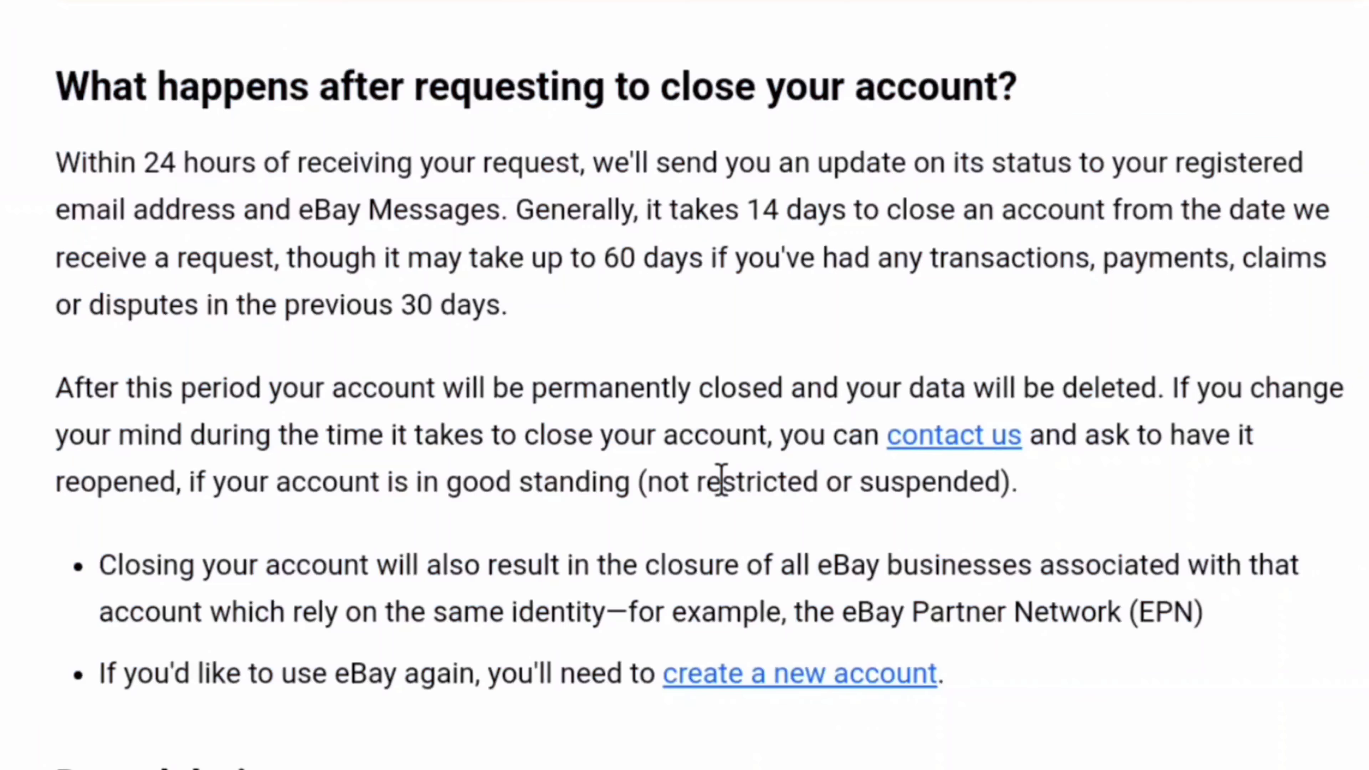
{"action": "left_click_drag", "start_coordinate": [781, 434], "coordinate": [1259, 458]}
{"action": "left_click_drag", "start_coordinate": [57, 485], "coordinate": [187, 495]}
{"action": "left_click", "coordinate": [395, 499]}
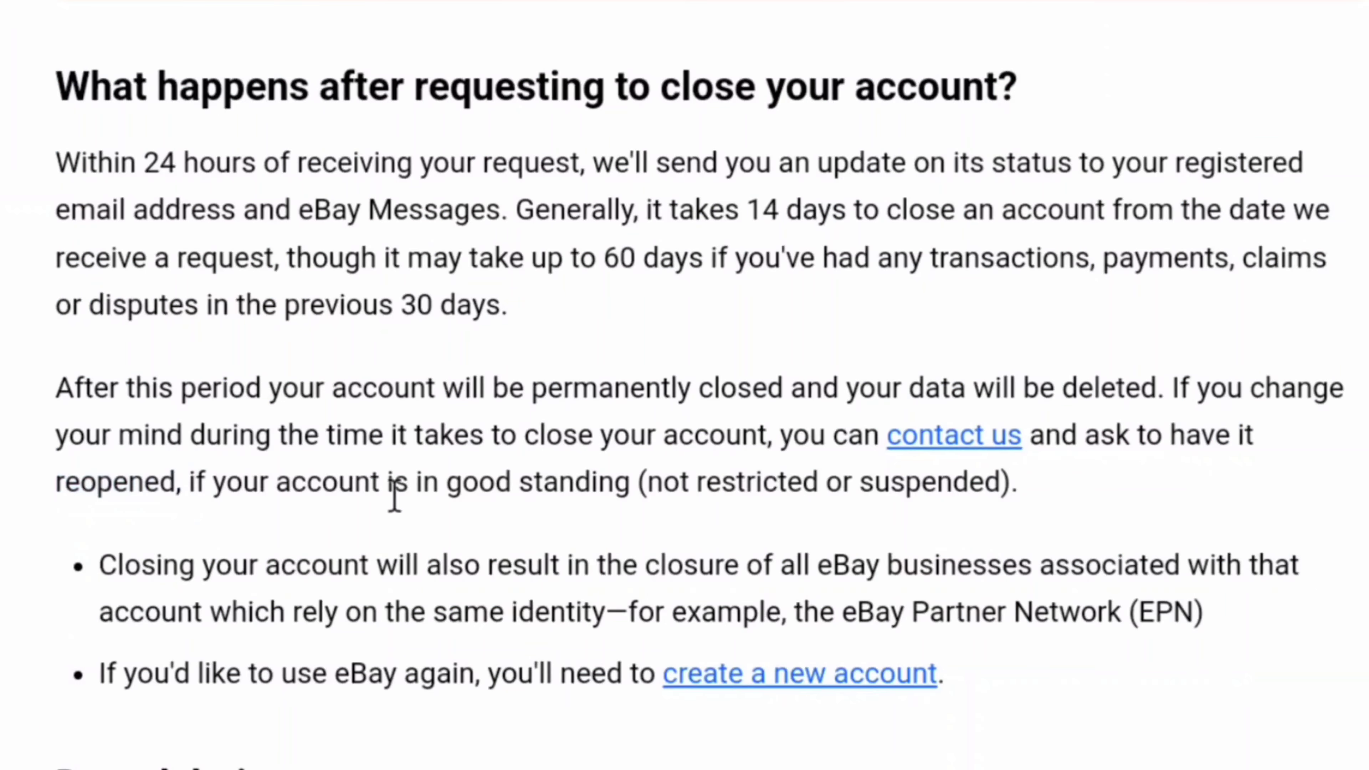
{"action": "left_click", "coordinate": [946, 439]}
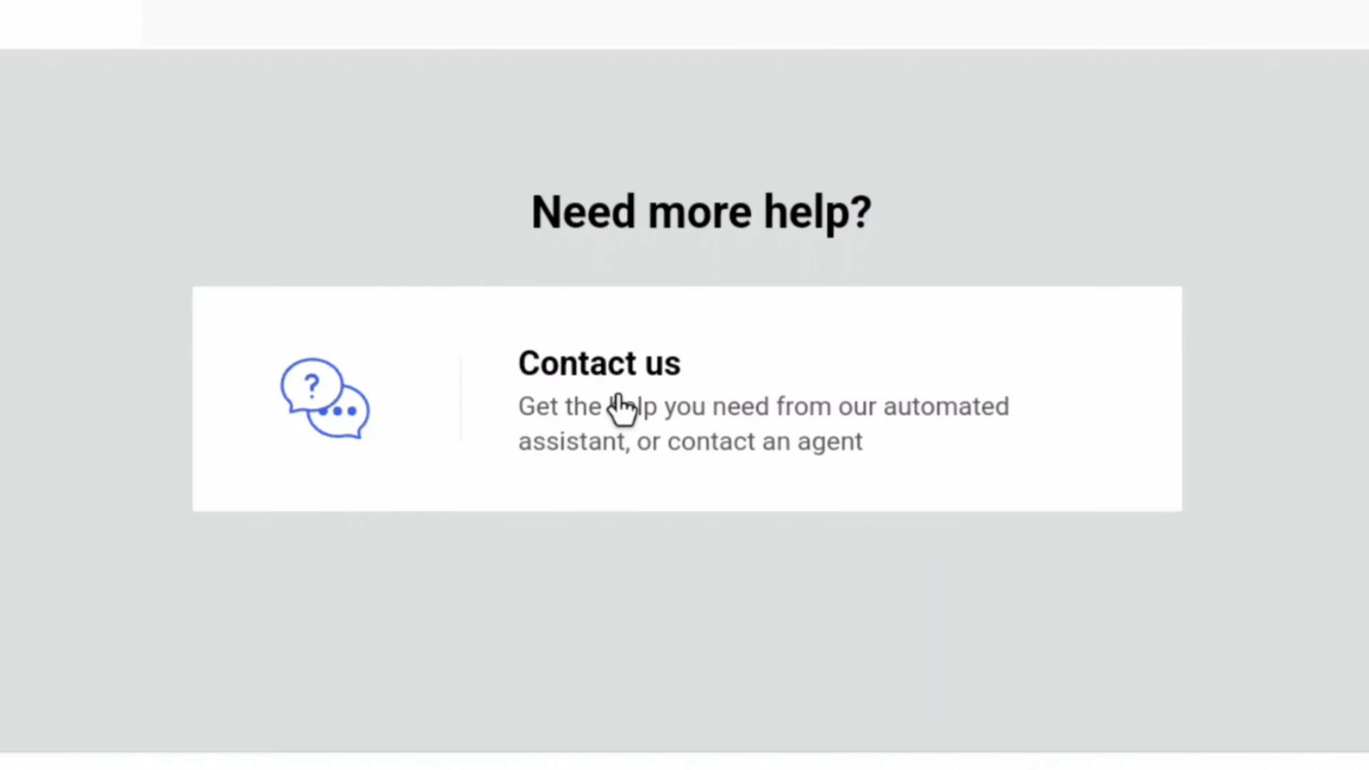
- Send the eBay assistant the message 'I want cancellmy ebay account closure'
{"action": "left_click", "coordinate": [620, 410]}
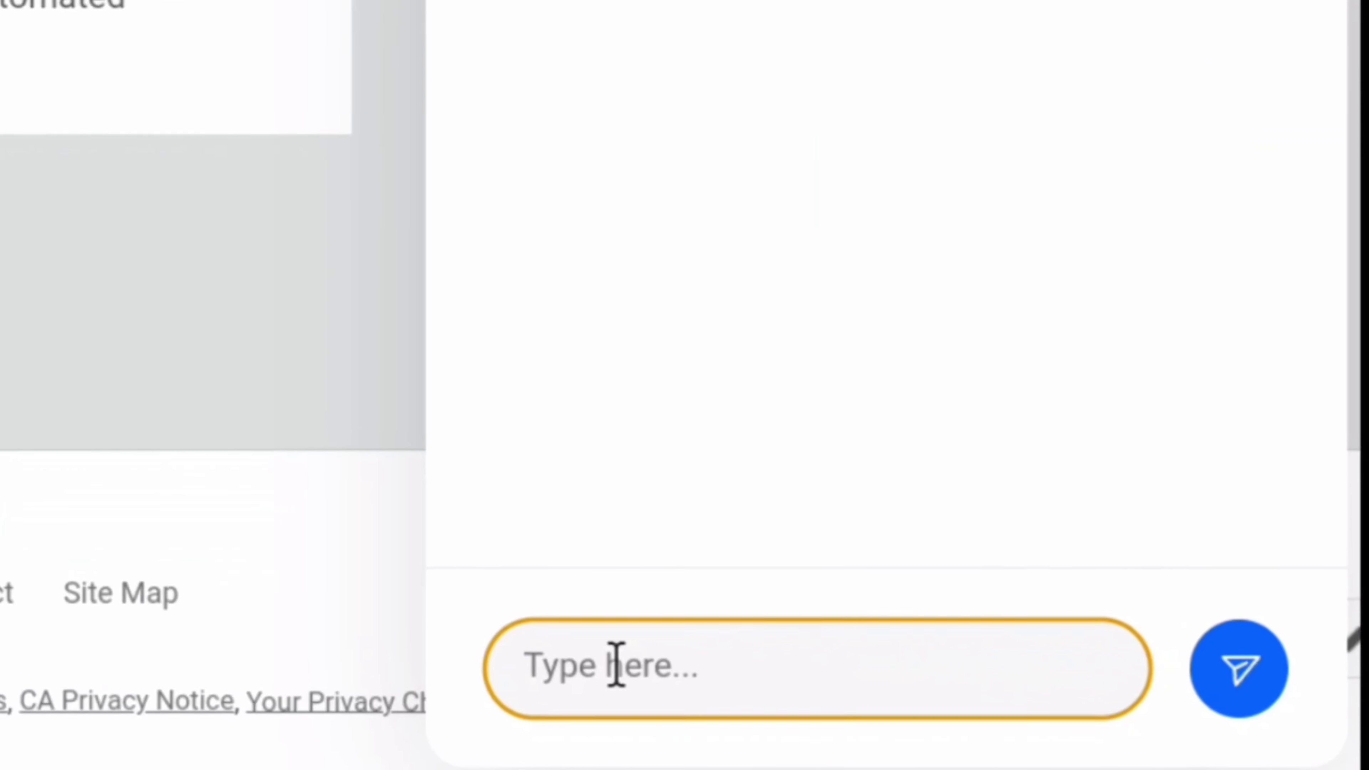
{"action": "type", "text": "I want cance"}
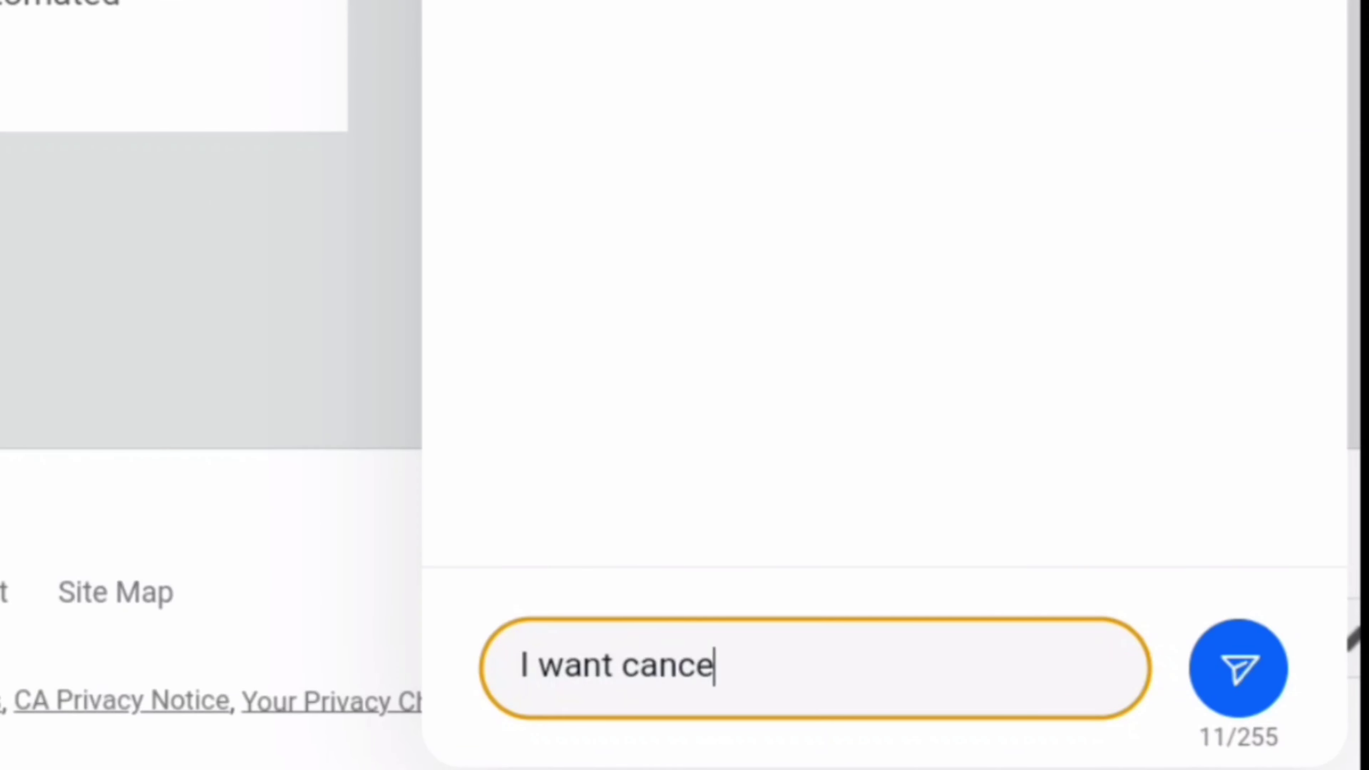
{"action": "type", "text": "llmy ebay account closure"}
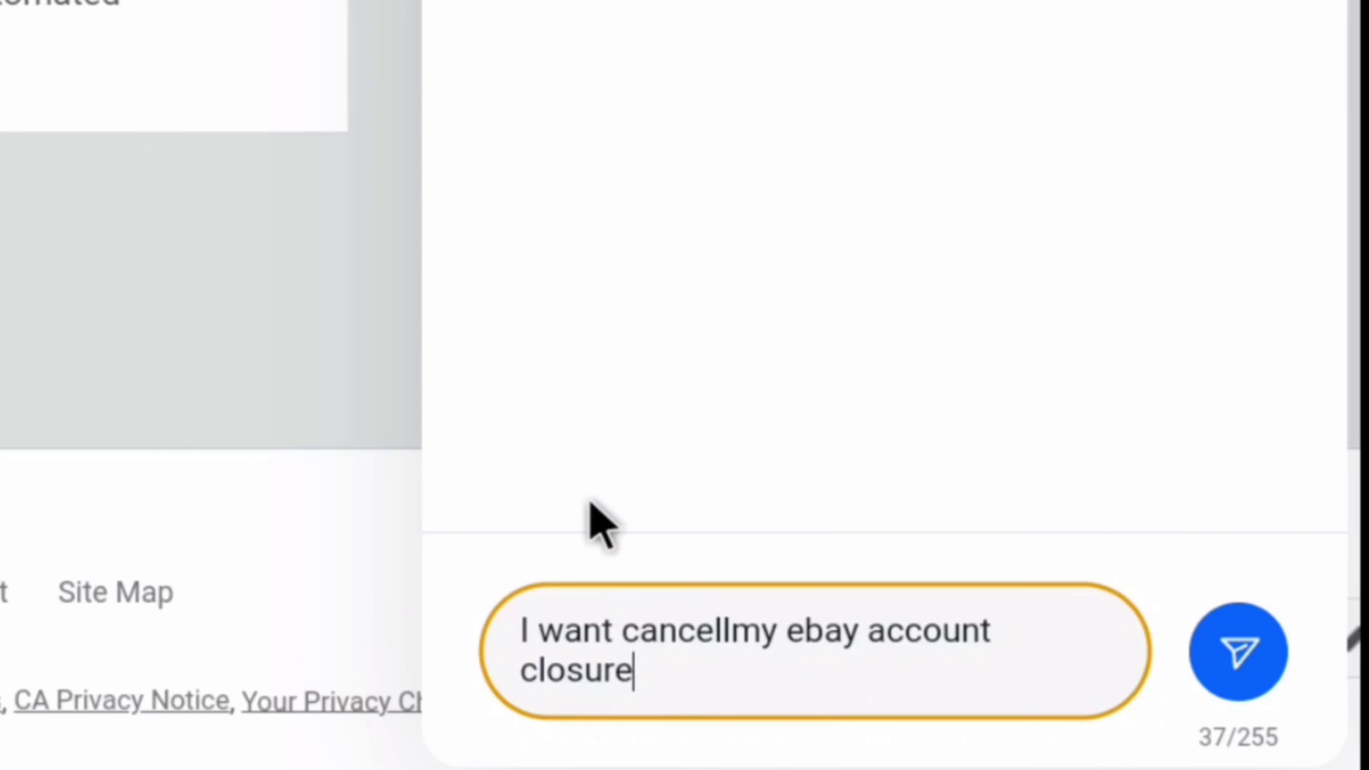
{"action": "left_click", "coordinate": [1256, 693]}
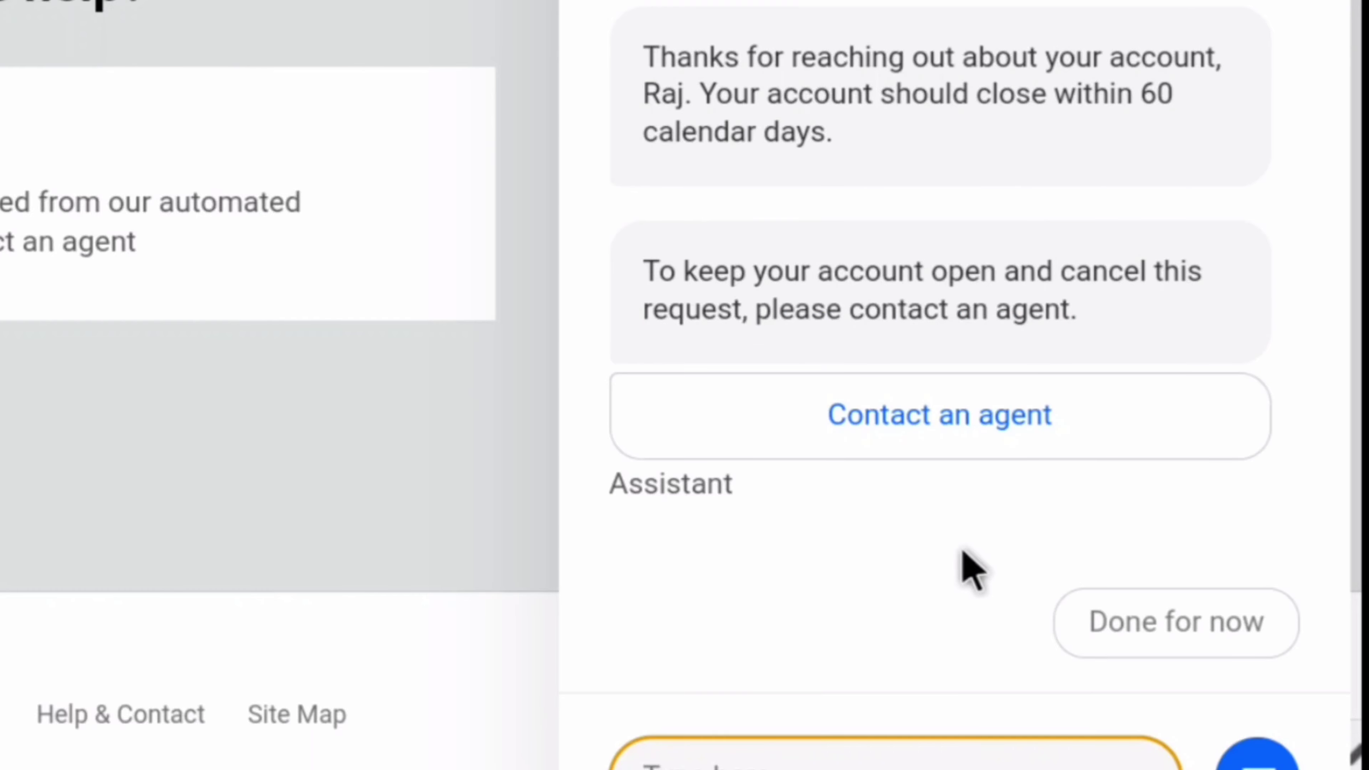
- Email customer service via Contact an agent, pasting the cancel-deletion message plus a period
{"action": "left_click", "coordinate": [923, 426]}
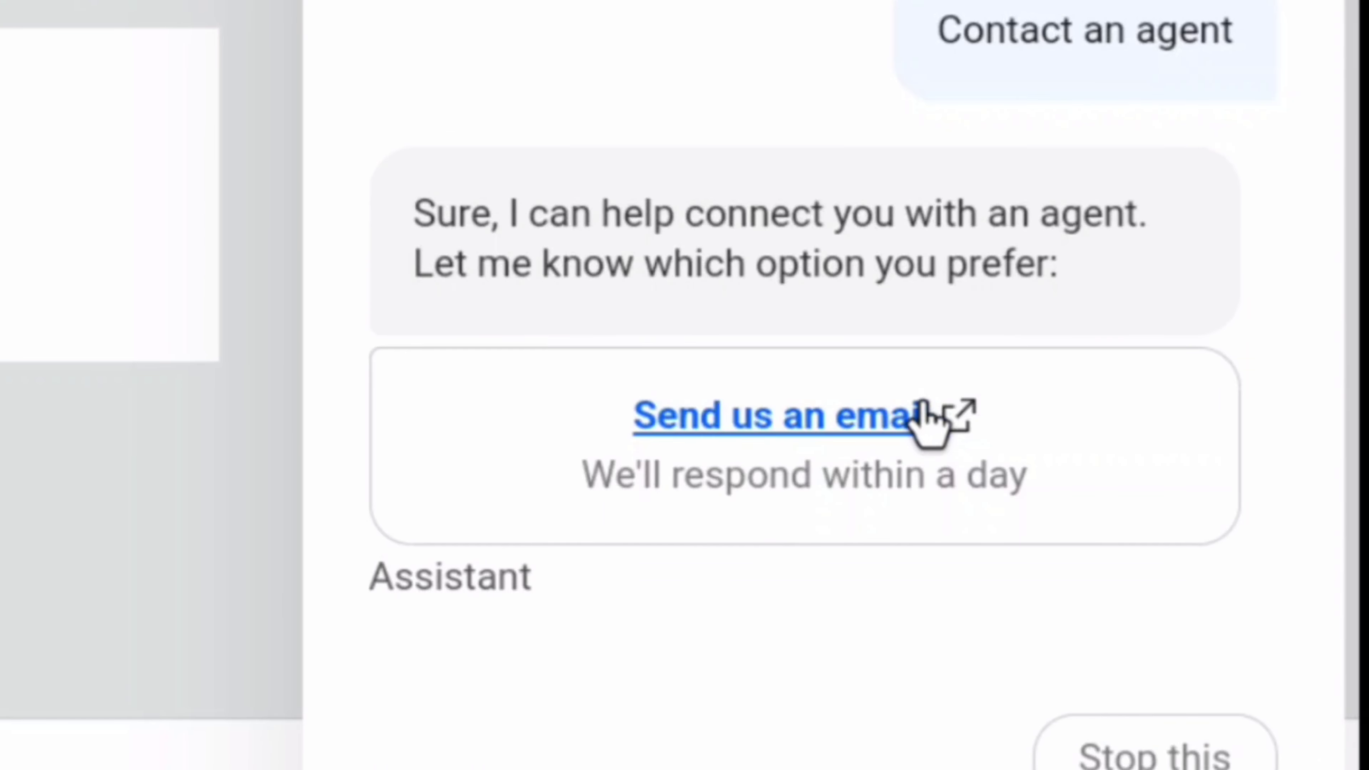
{"action": "left_click", "coordinate": [798, 426]}
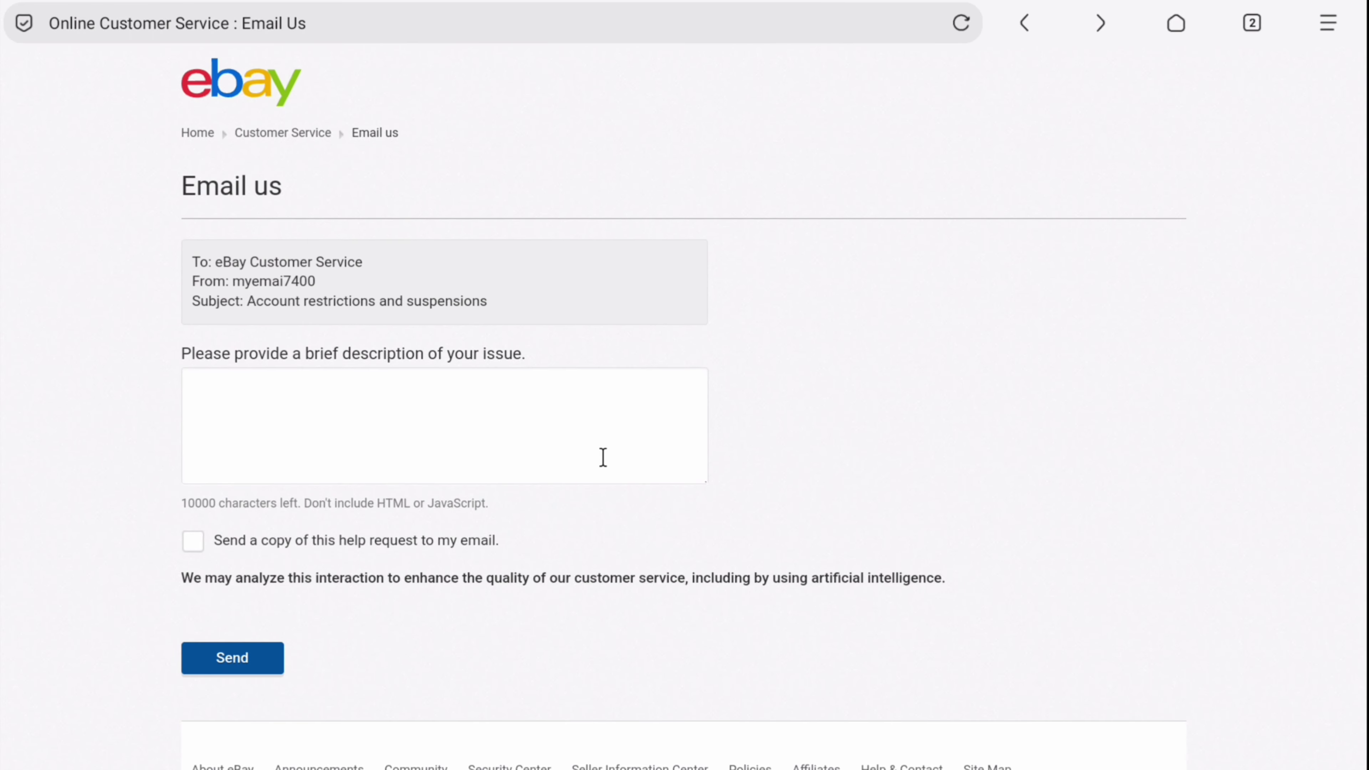
{"action": "left_click", "coordinate": [219, 399]}
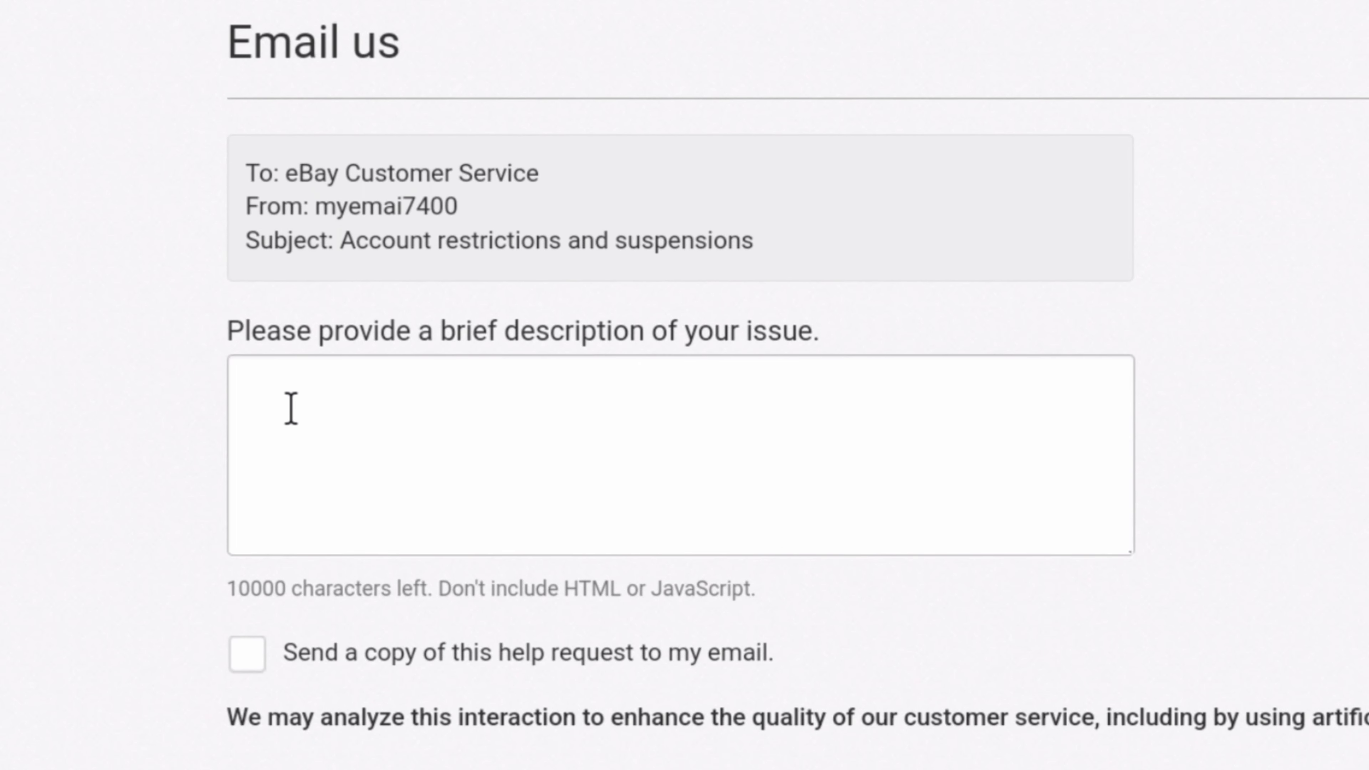
{"action": "type", "text": "Hii Ebay Team, I have requested to close my account, but I changed my mind and I want to cancel deletion of my account"}
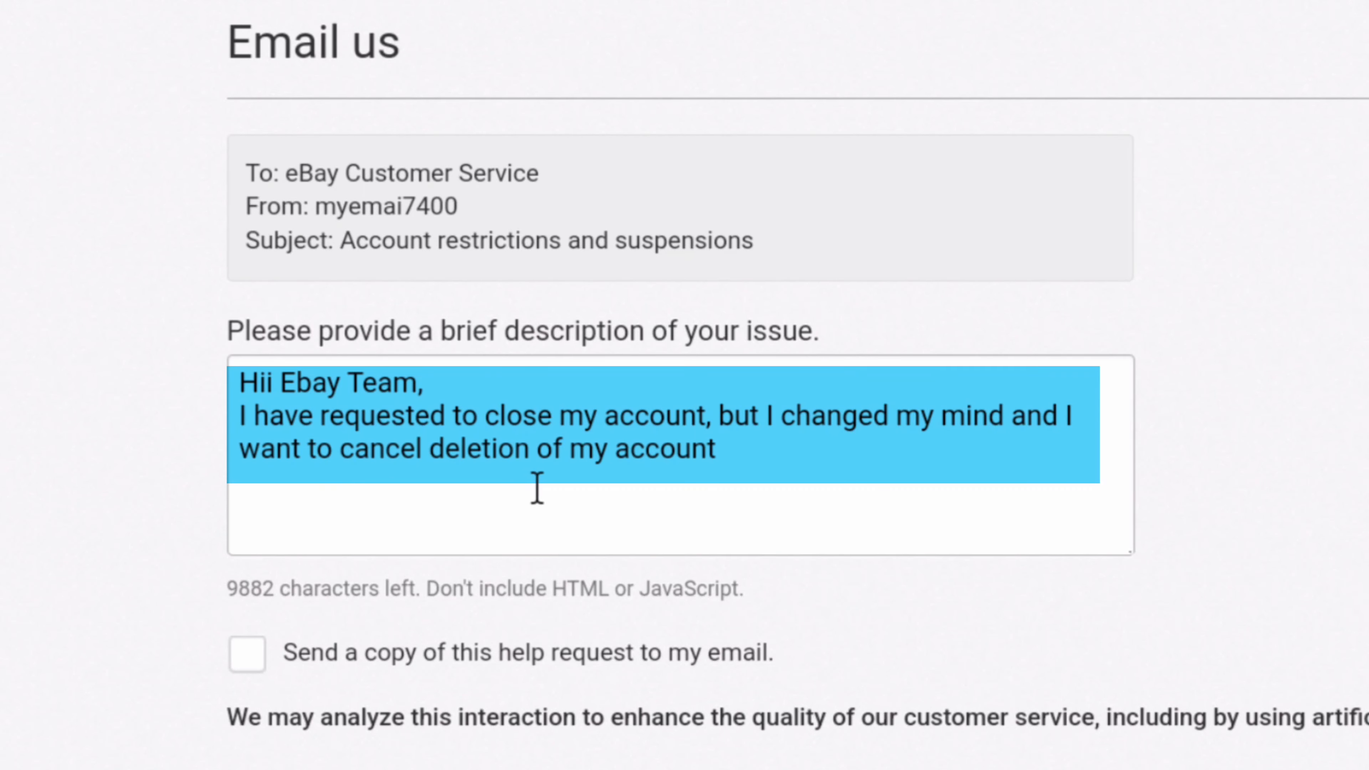
{"action": "type", "text": "."}
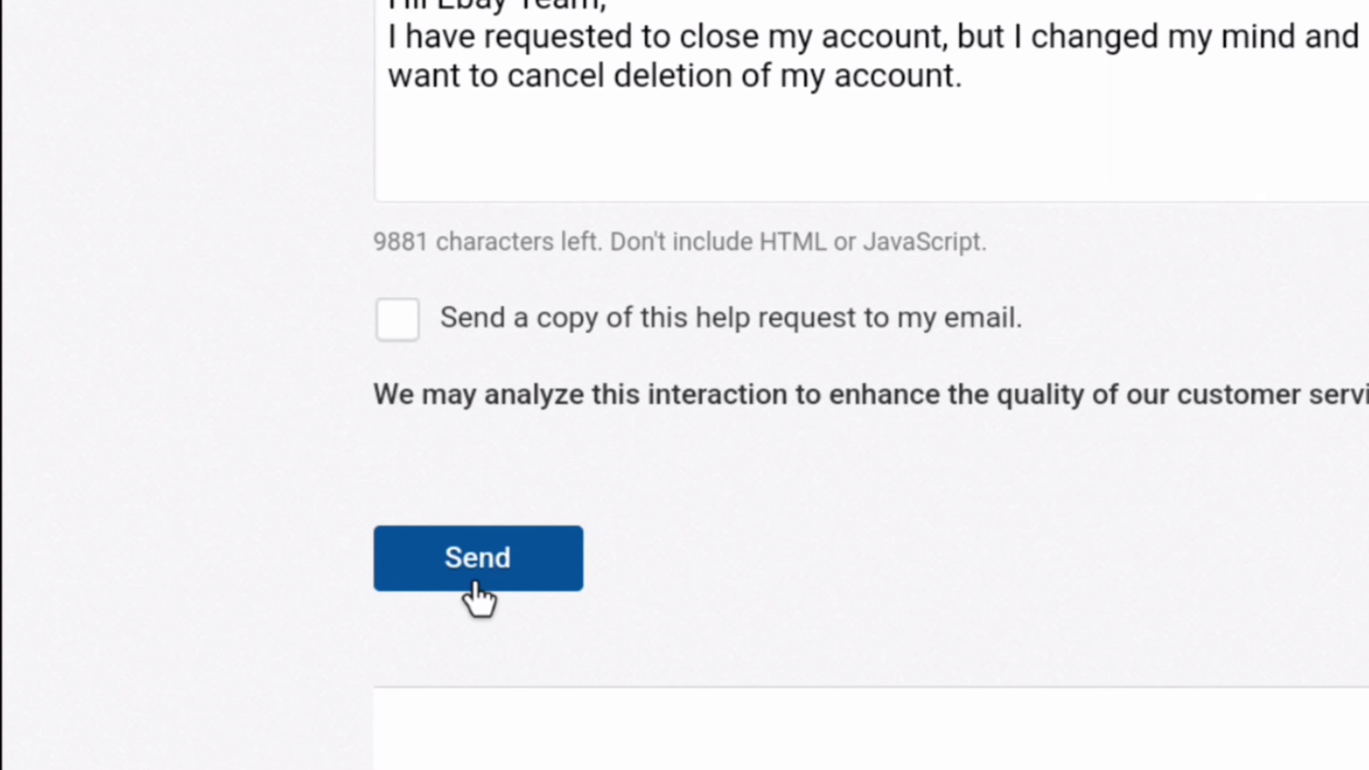
{"action": "left_click", "coordinate": [475, 584]}
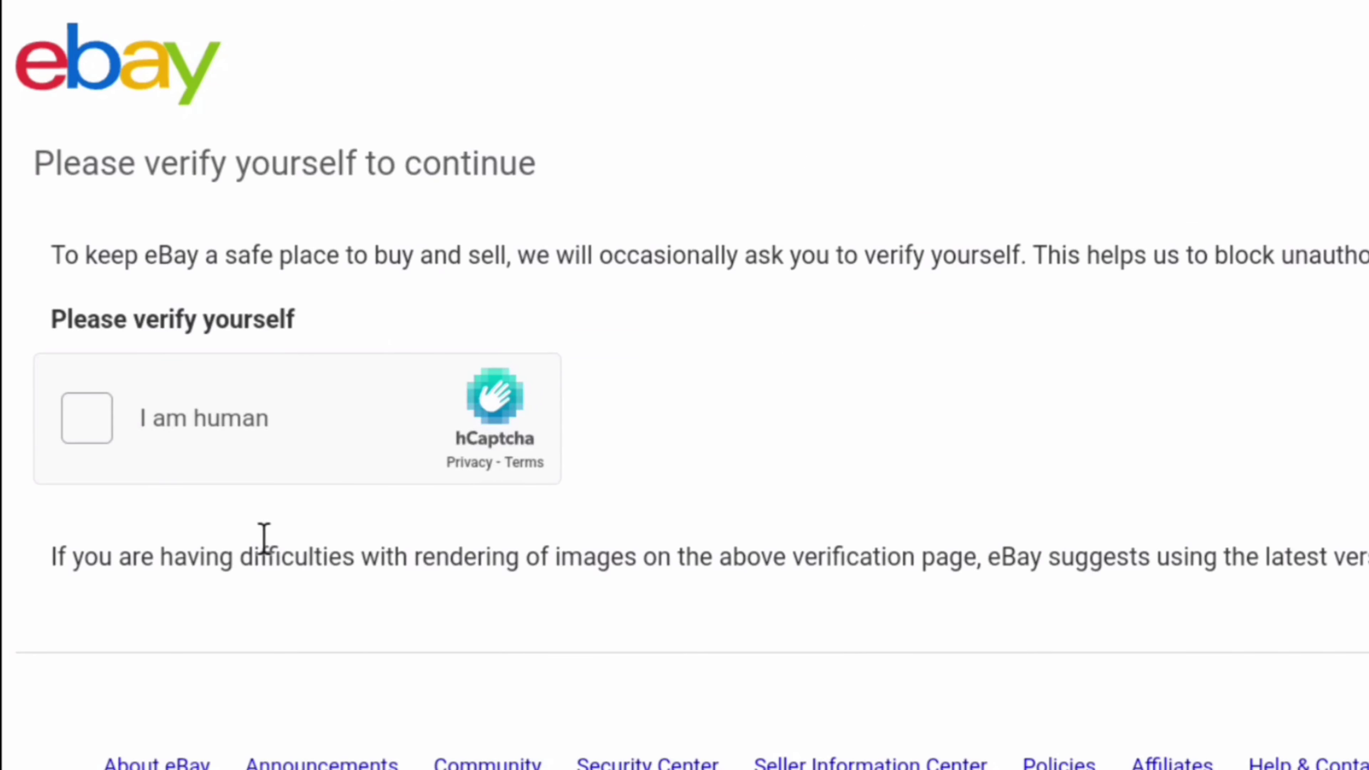
- Tick 'I am human' and submit the first hCaptcha image selection
{"action": "left_click", "coordinate": [82, 421]}
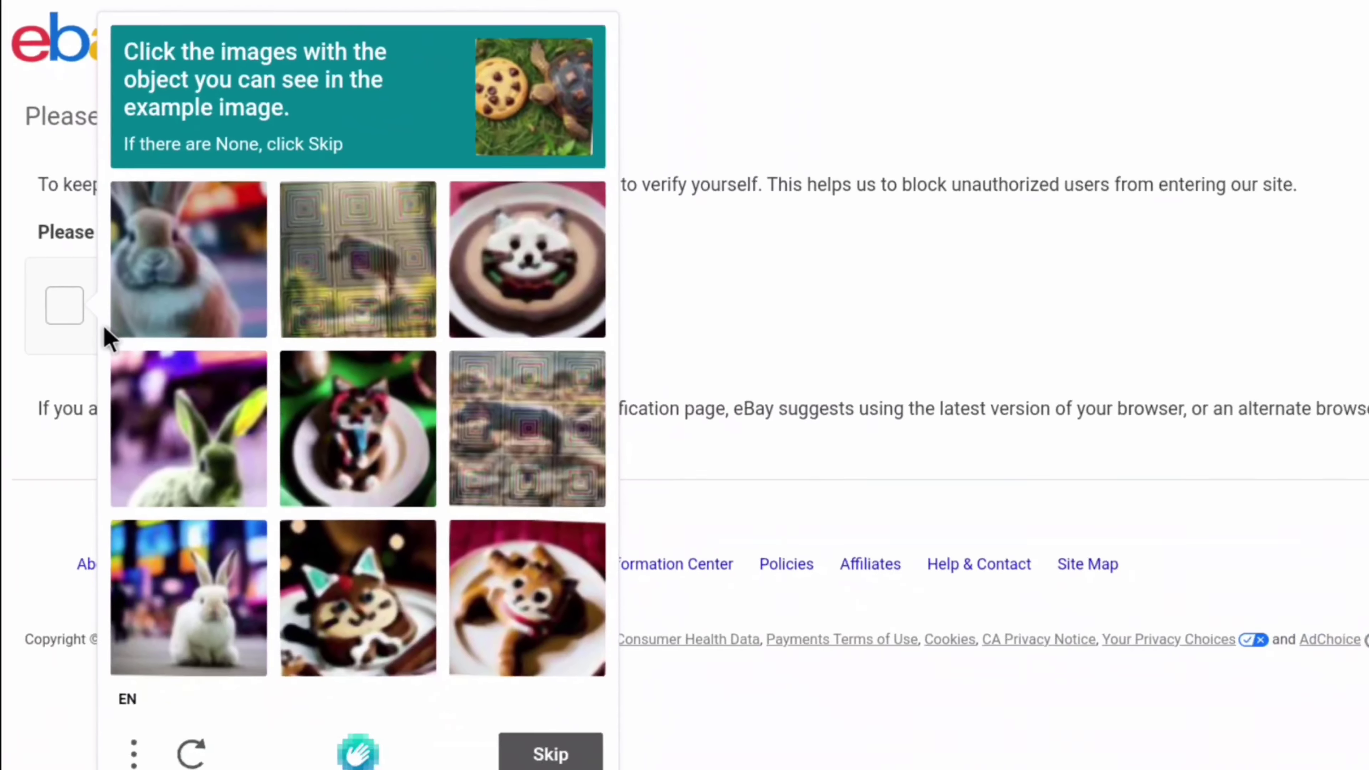
{"action": "left_click", "coordinate": [178, 281]}
{"action": "left_click", "coordinate": [504, 247]}
{"action": "left_click", "coordinate": [210, 569]}
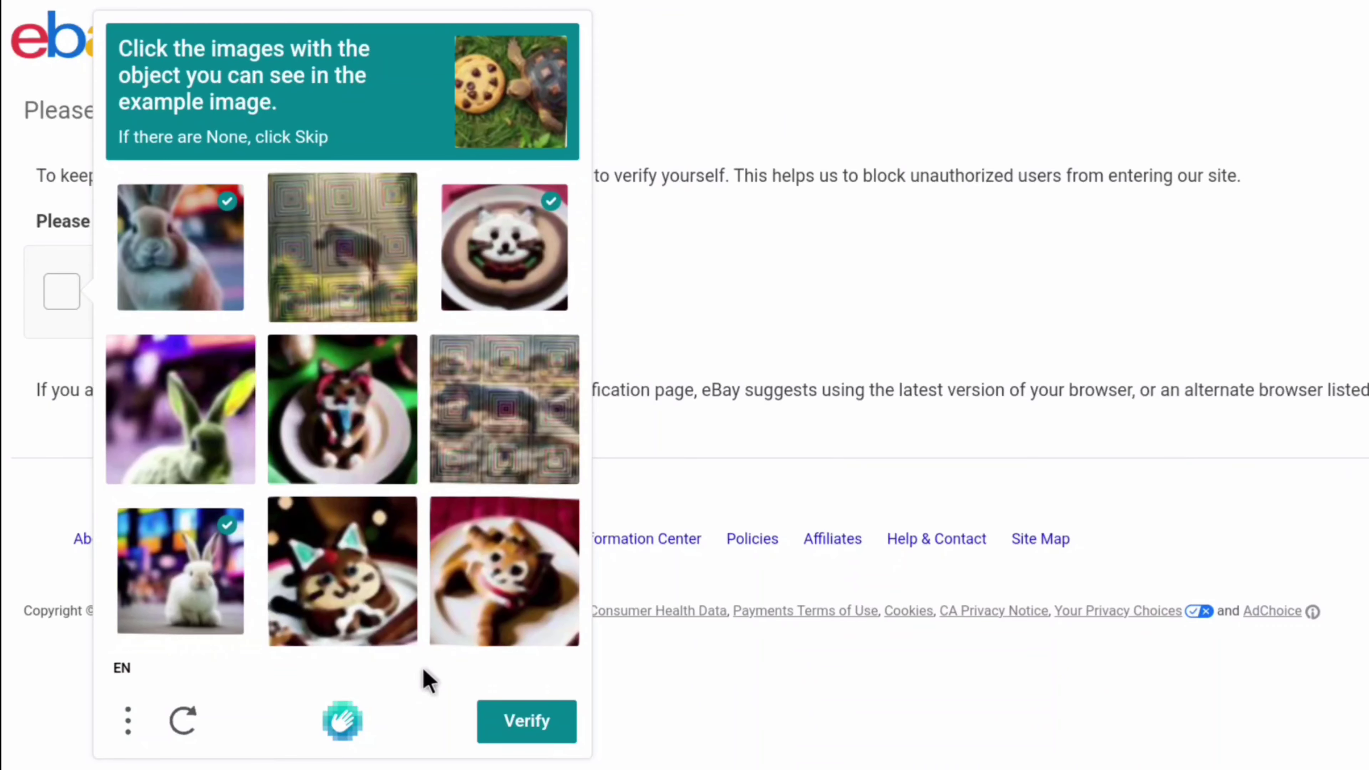
{"action": "left_click", "coordinate": [525, 721]}
- Select the four ice-cream images in the new challenge and verify
{"action": "left_click", "coordinate": [504, 247]}
{"action": "left_click", "coordinate": [504, 571]}
{"action": "left_click", "coordinate": [337, 585]}
{"action": "left_click", "coordinate": [355, 440]}
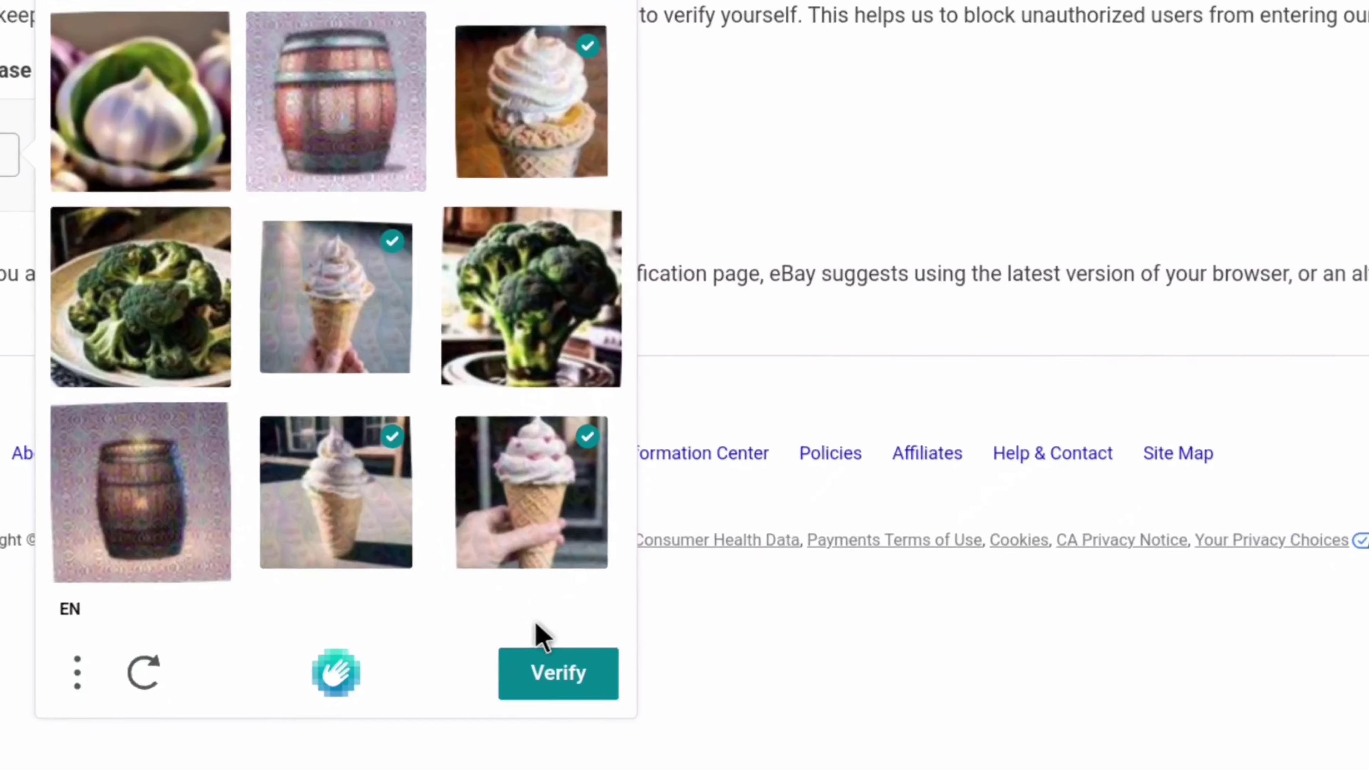
{"action": "left_click", "coordinate": [527, 721]}
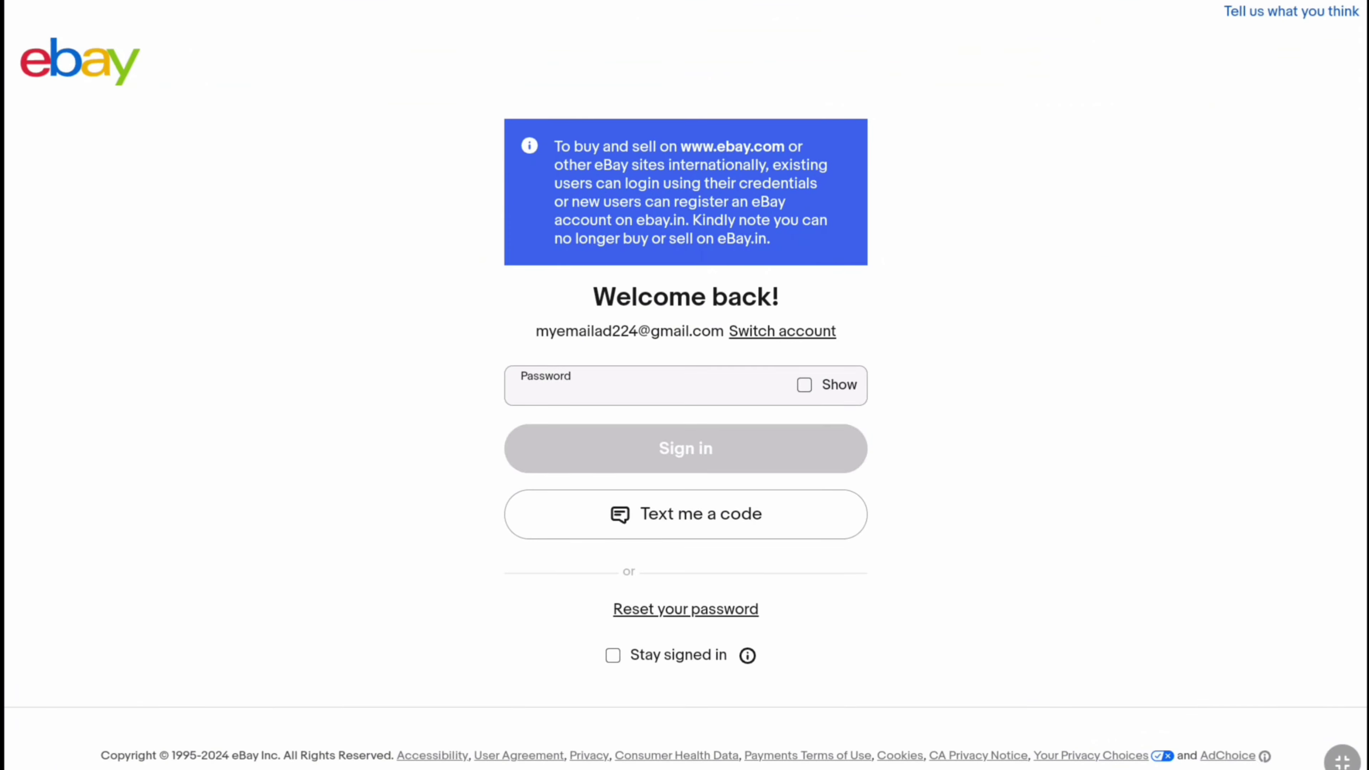
- Sign back in to eBay from the signed-out page
{"action": "left_click", "coordinate": [804, 384]}
{"action": "left_click", "coordinate": [804, 384]}
{"action": "left_click", "coordinate": [685, 449]}
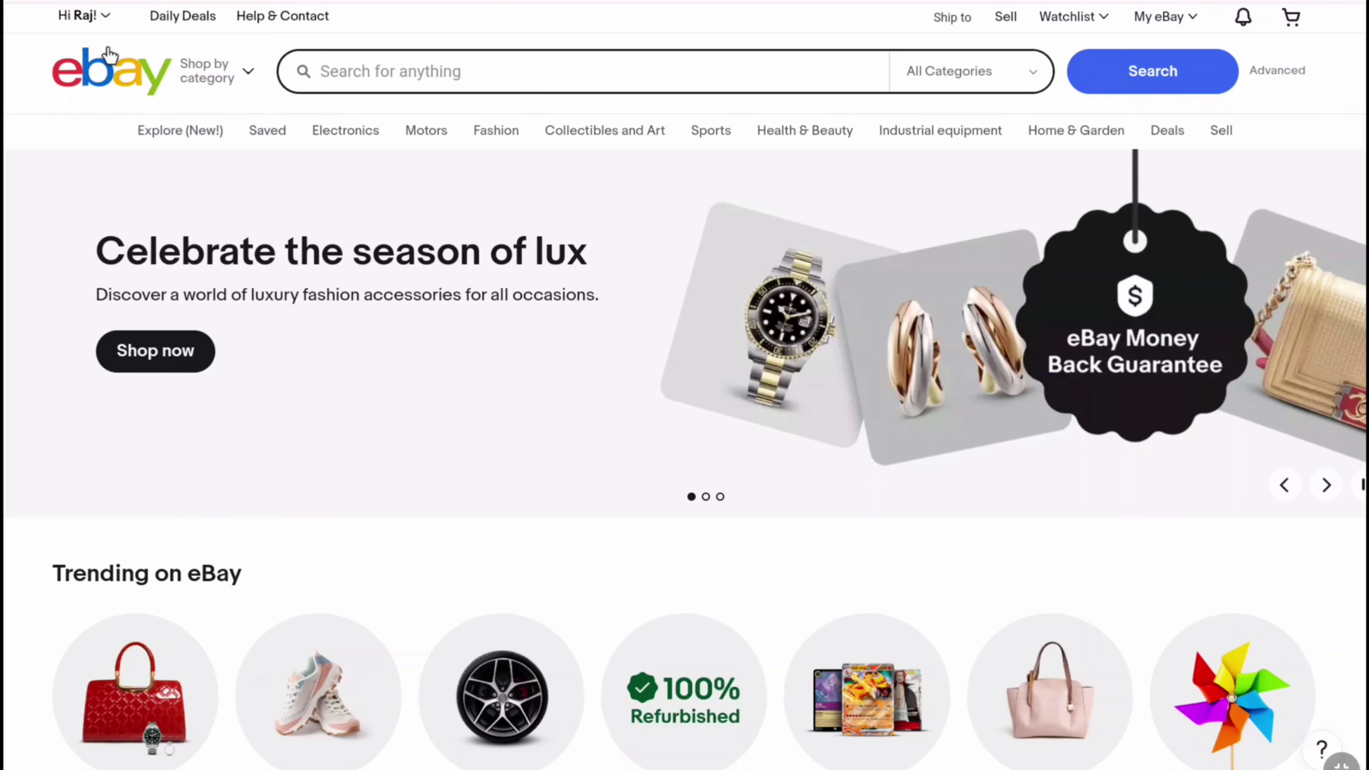
- Open Personal information under Account settings from the Hi menu
{"action": "left_click", "coordinate": [93, 18]}
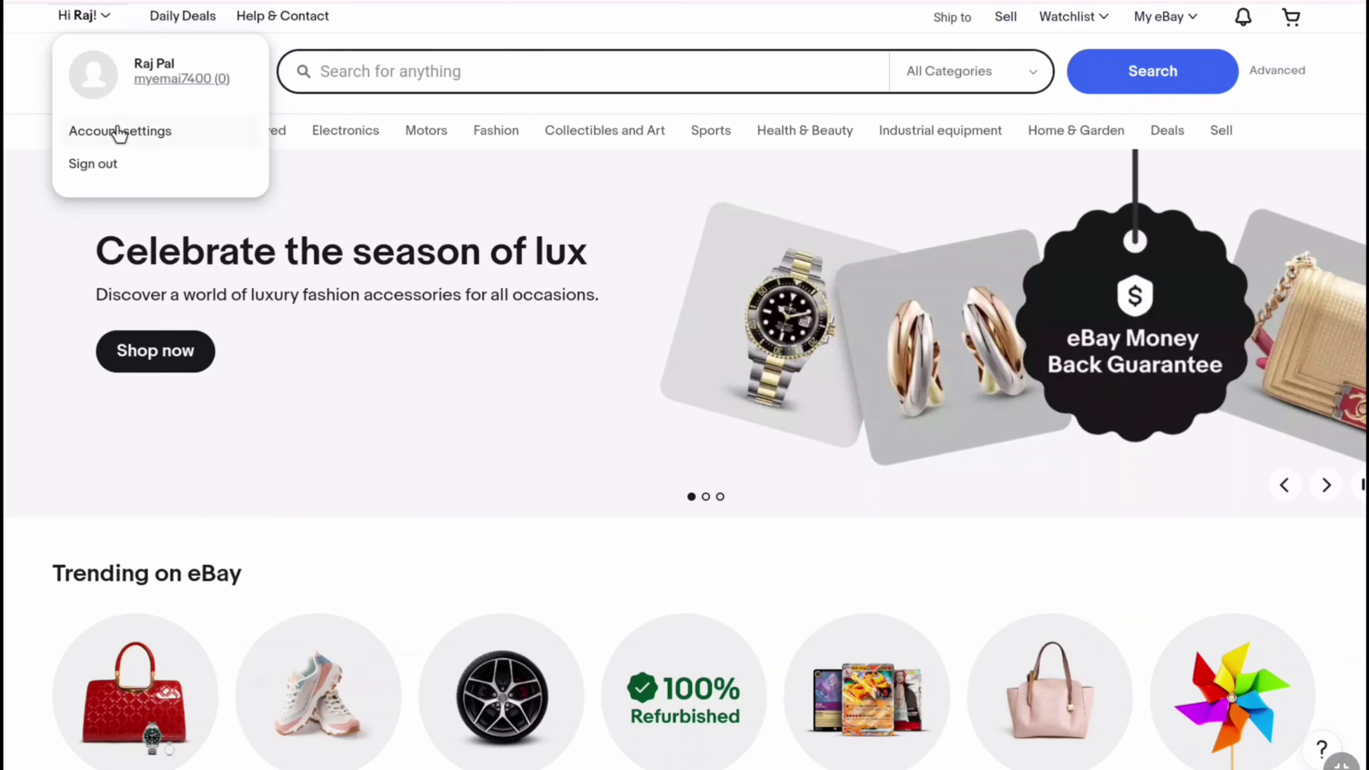
{"action": "left_click", "coordinate": [119, 132]}
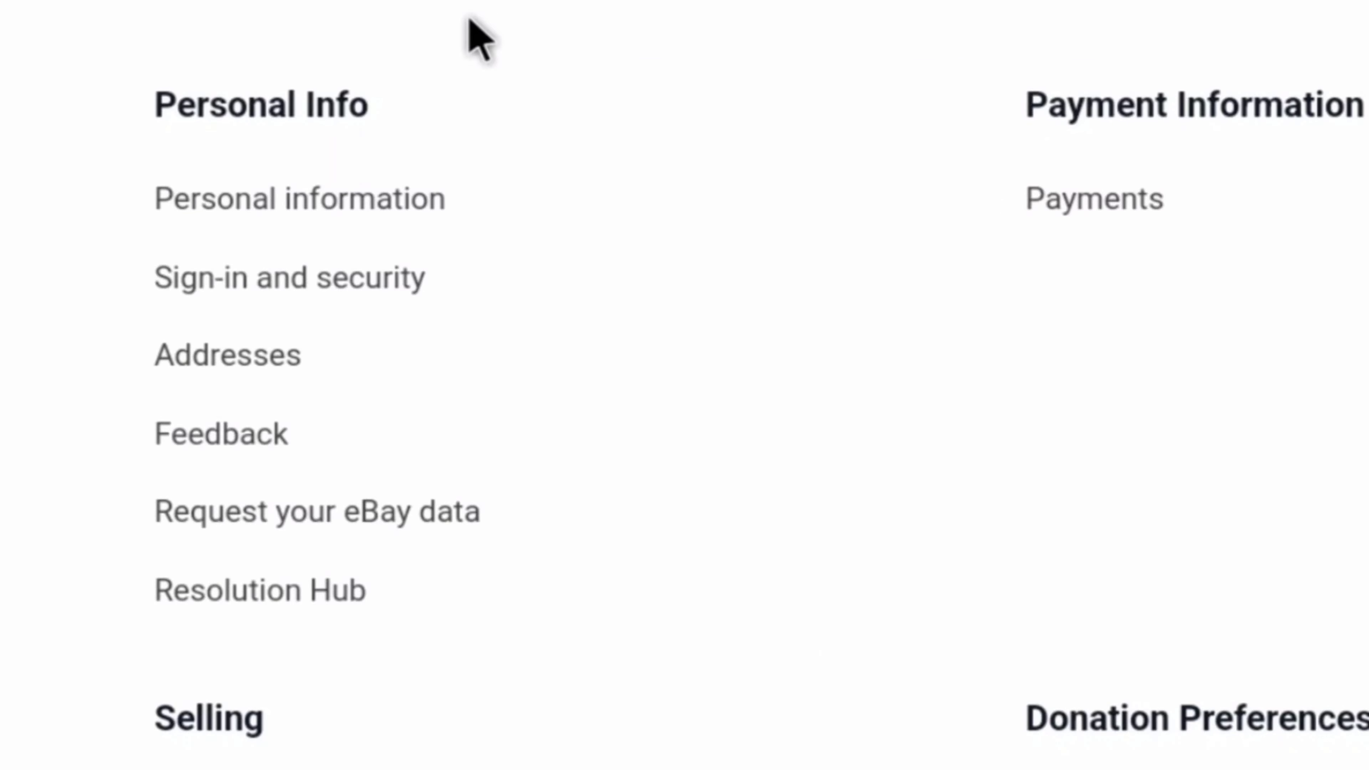
{"action": "left_click", "coordinate": [267, 199]}
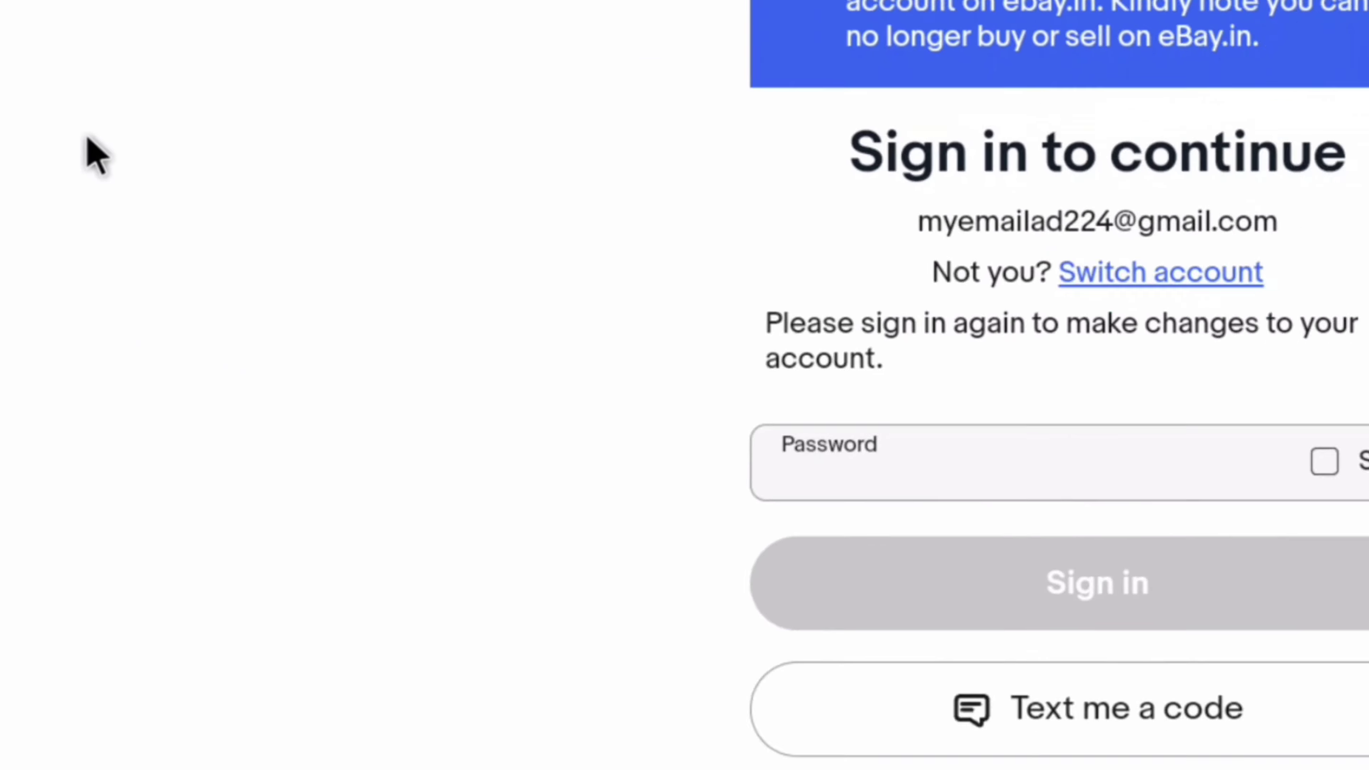